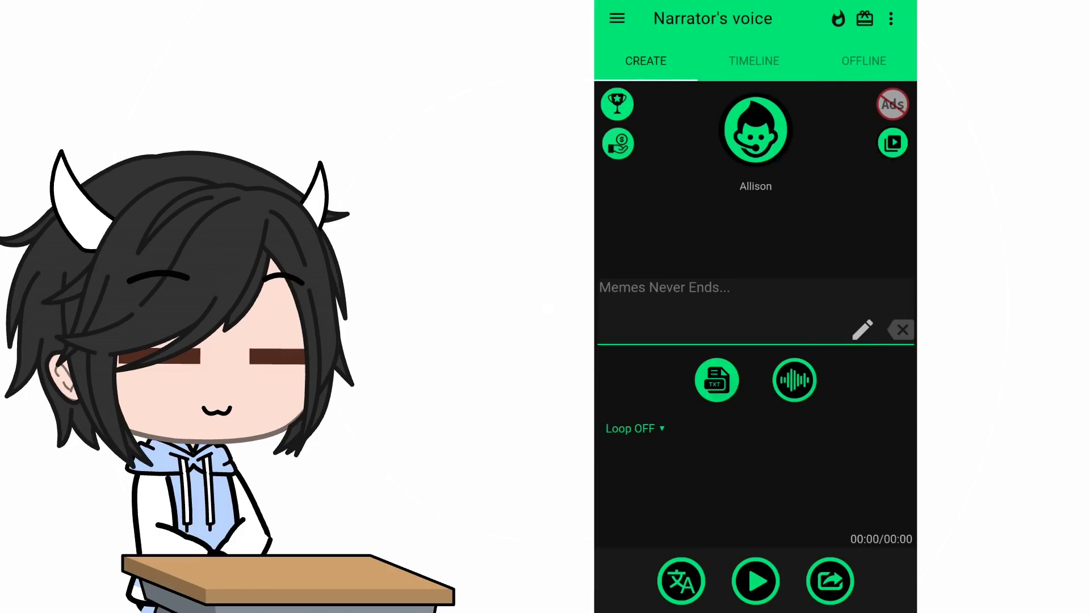
- Select the English (United Kingdom) Daniel - MLG voice and focus the speech text field
{"action": "left_click", "coordinate": [753, 143]}
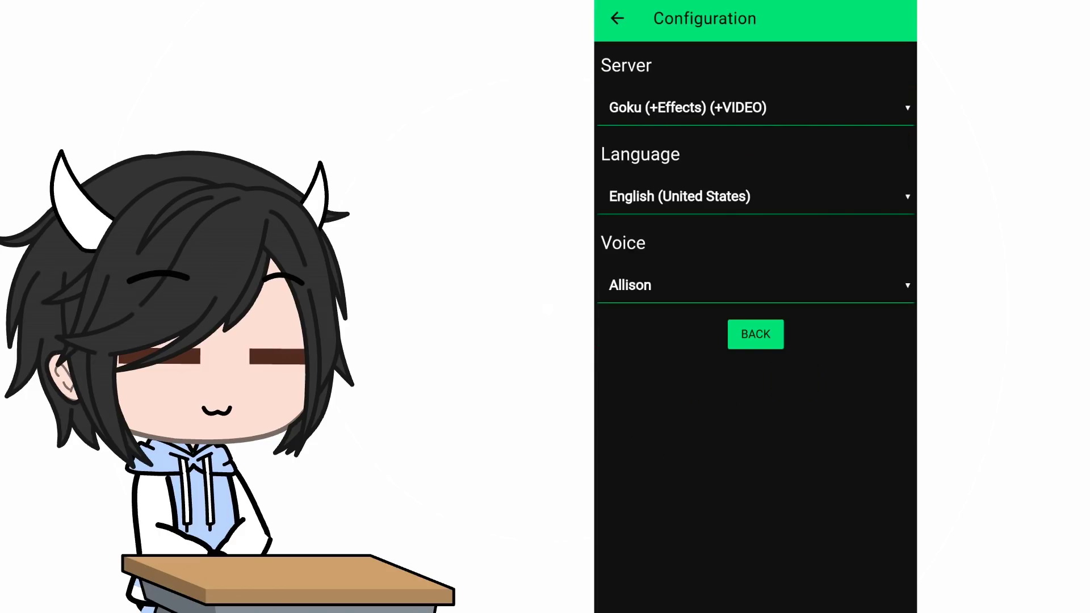
{"action": "left_click", "coordinate": [766, 198]}
{"action": "left_click", "coordinate": [871, 88]}
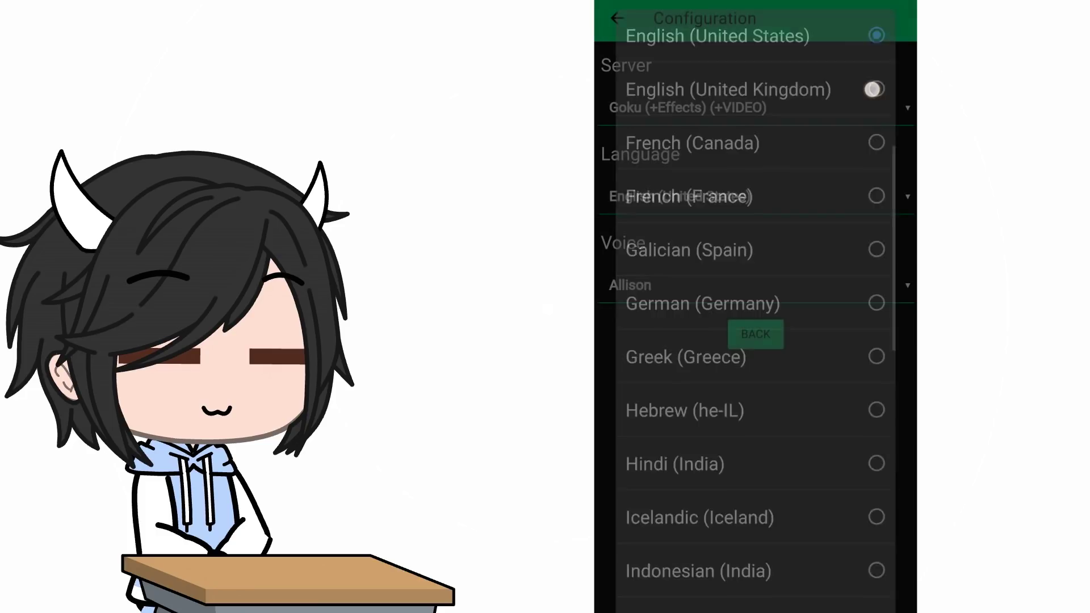
{"action": "left_click", "coordinate": [696, 293]}
{"action": "left_click", "coordinate": [737, 280]}
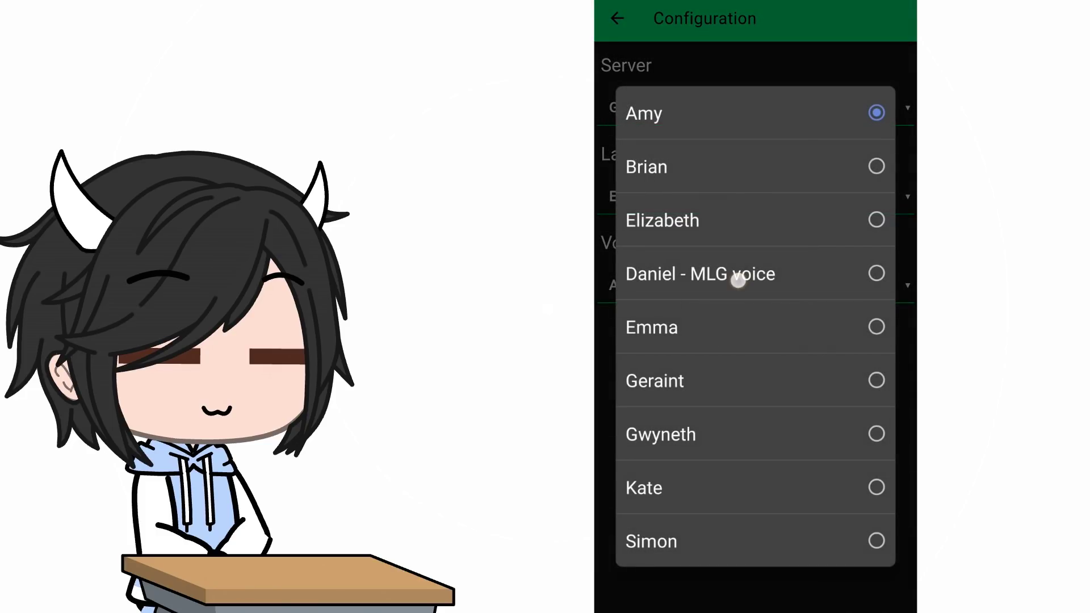
{"action": "left_click", "coordinate": [756, 335]}
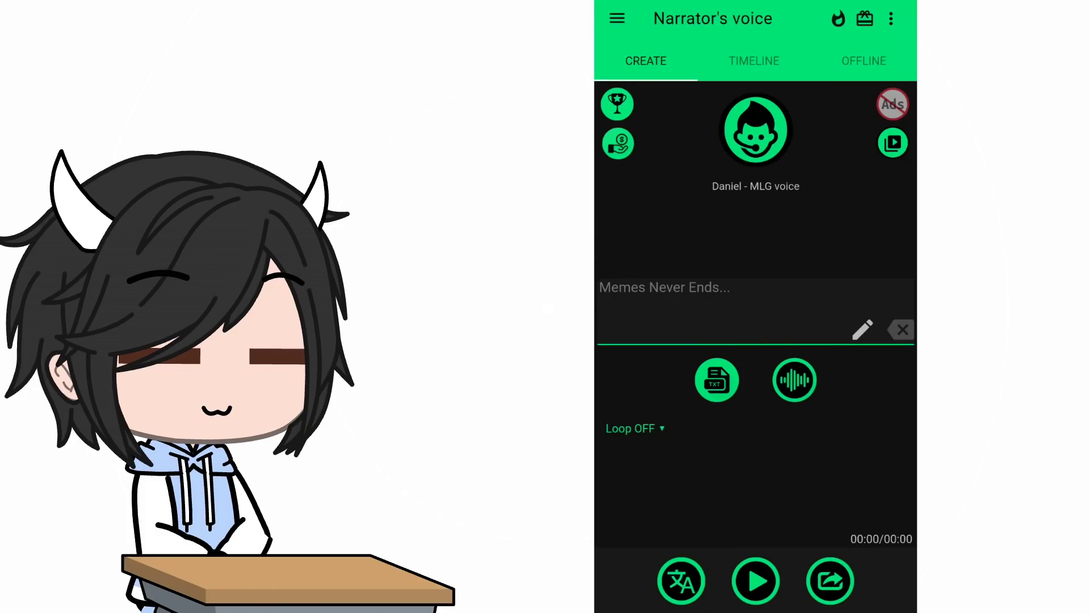
{"action": "left_click", "coordinate": [697, 292]}
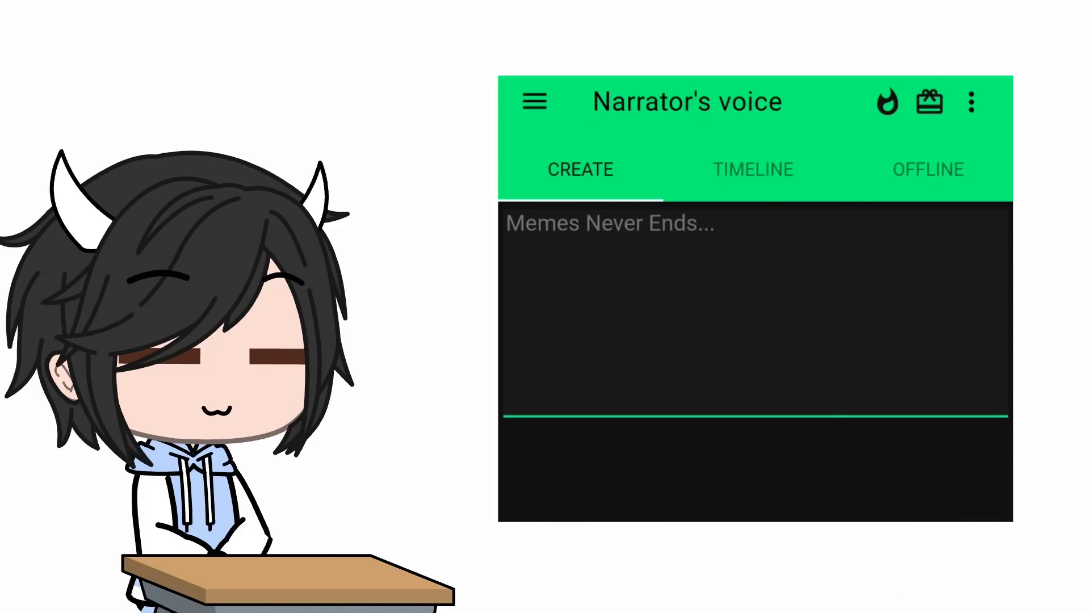
{"action": "type", "text": "Juan"}
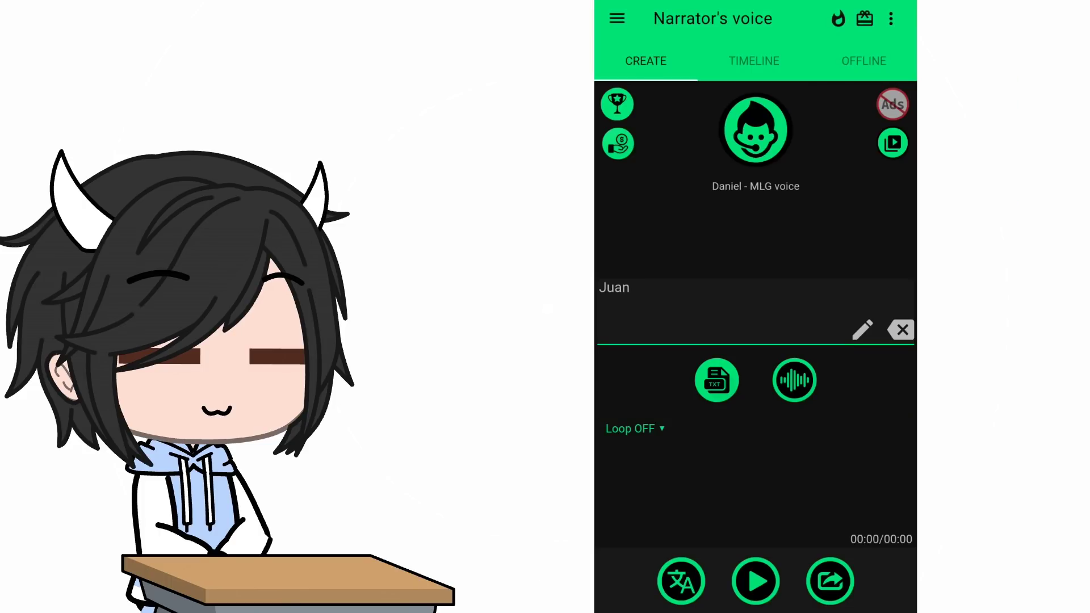
- Play the text 'Juan' aloud in the Daniel - MLG male voice
{"action": "left_click", "coordinate": [755, 580]}
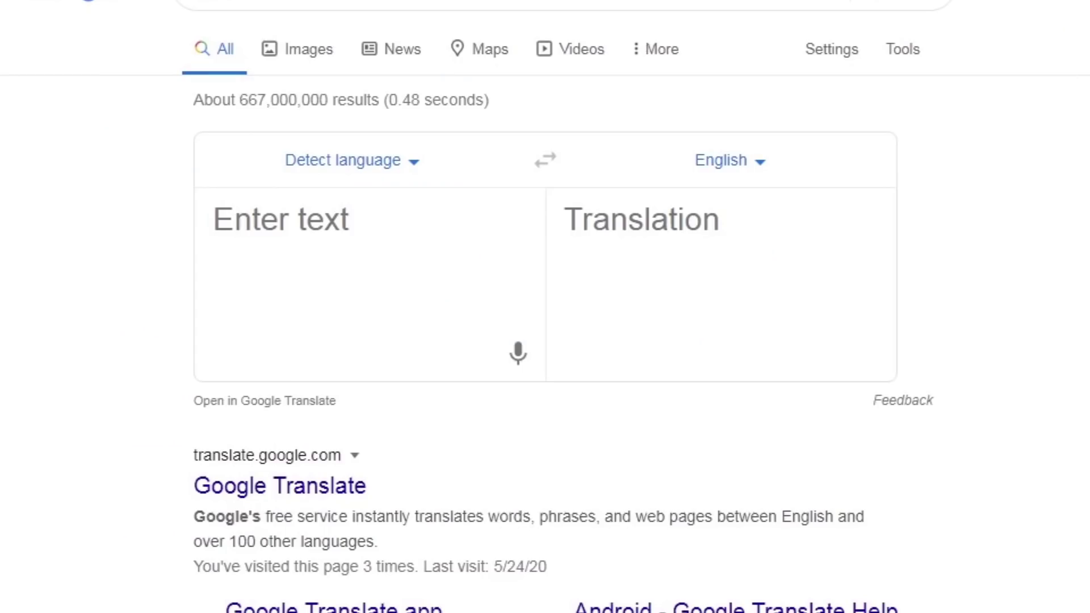
{"action": "type", "text": "ba"}
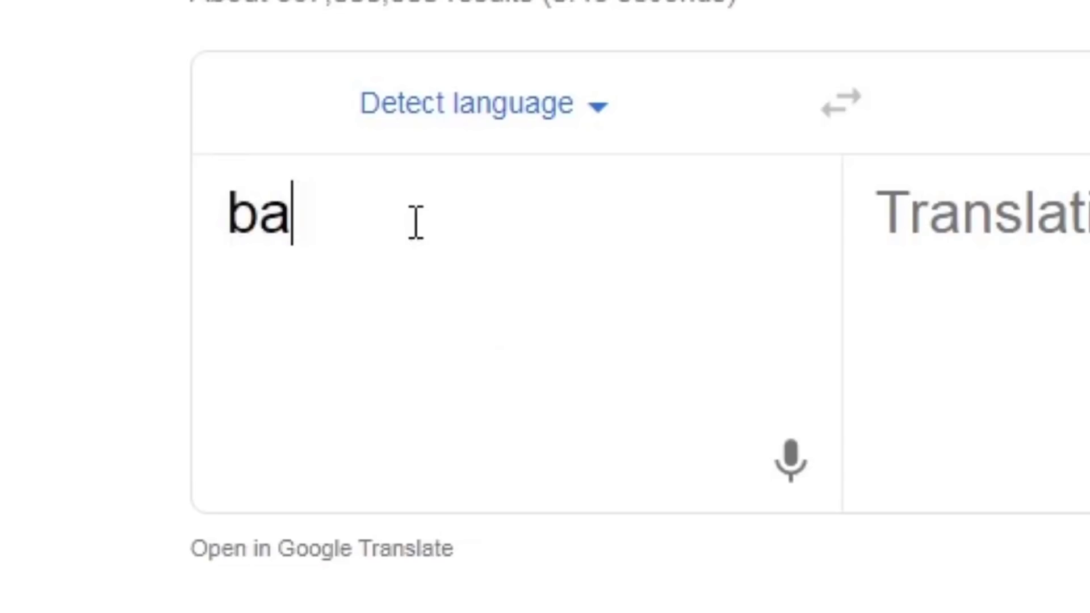
{"action": "type", "text": "guette"}
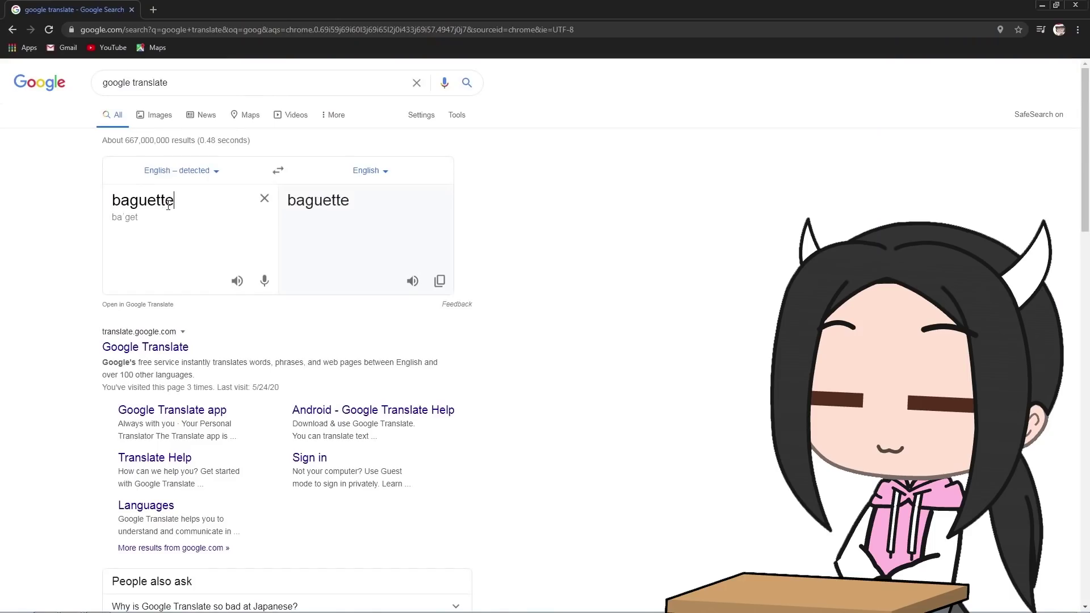
- Open Chrome DevTools on the Google Translate page and show the Network panel
{"action": "right_click", "coordinate": [411, 89]}
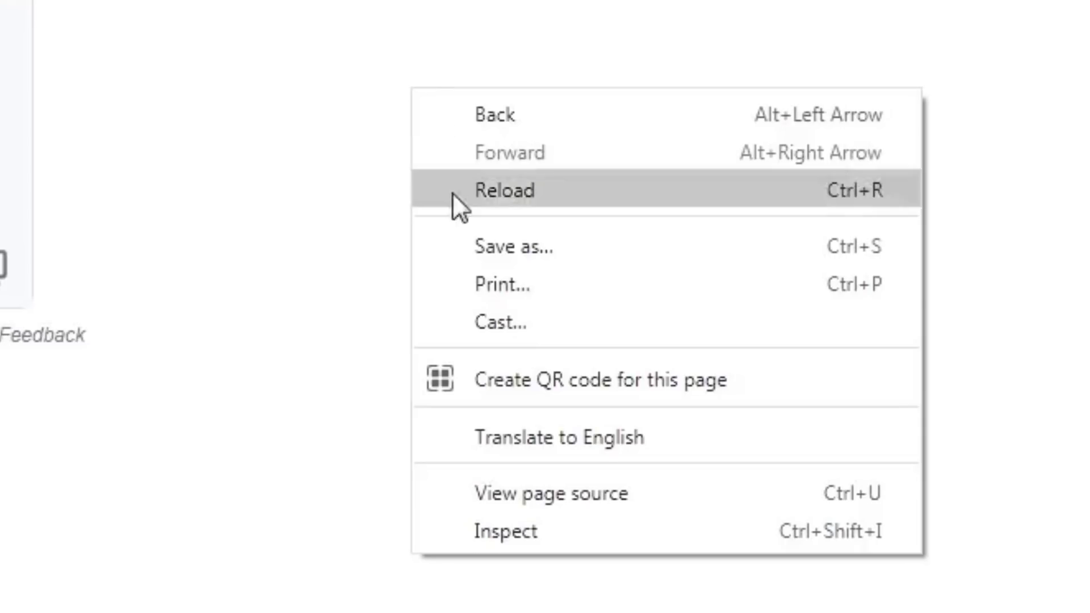
{"action": "left_click", "coordinate": [499, 533]}
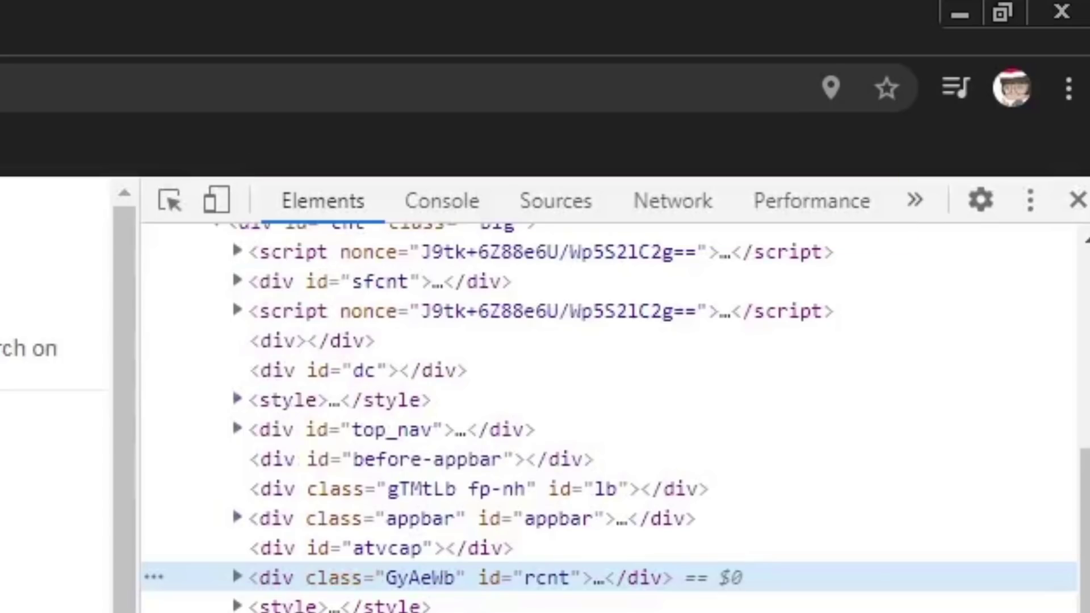
{"action": "left_click", "coordinate": [646, 211]}
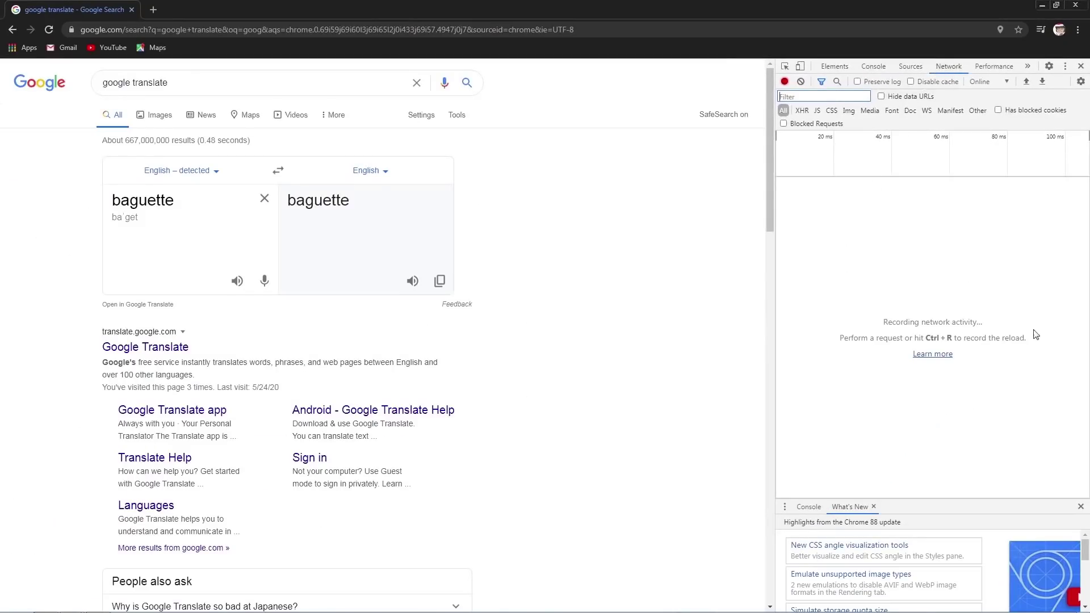
- Play the baguette pronunciation and bring up the translate_tts request's context menu
{"action": "left_click", "coordinate": [243, 288]}
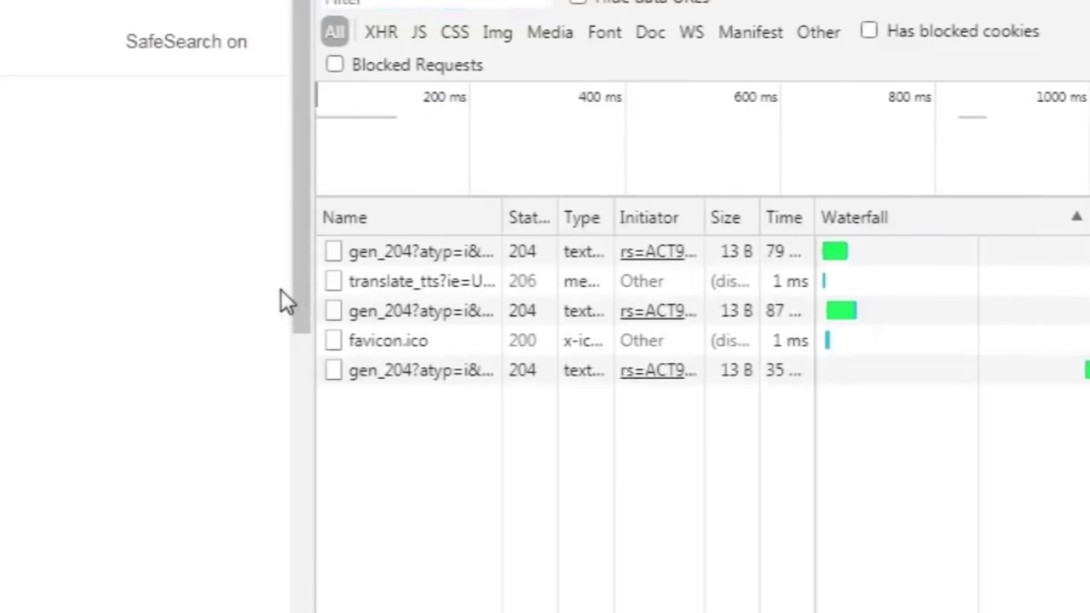
{"action": "right_click", "coordinate": [406, 281]}
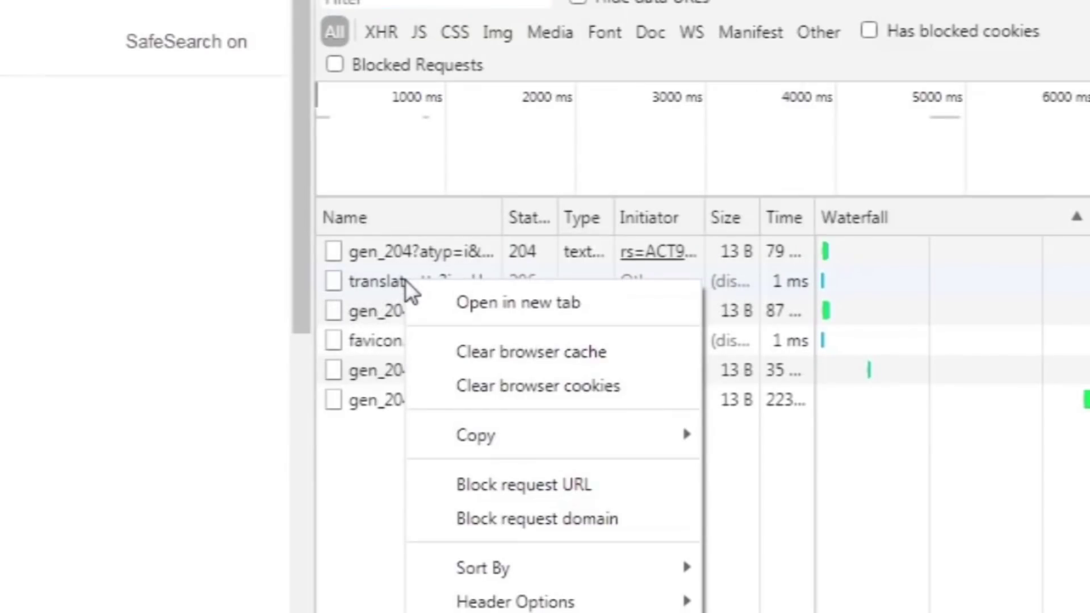